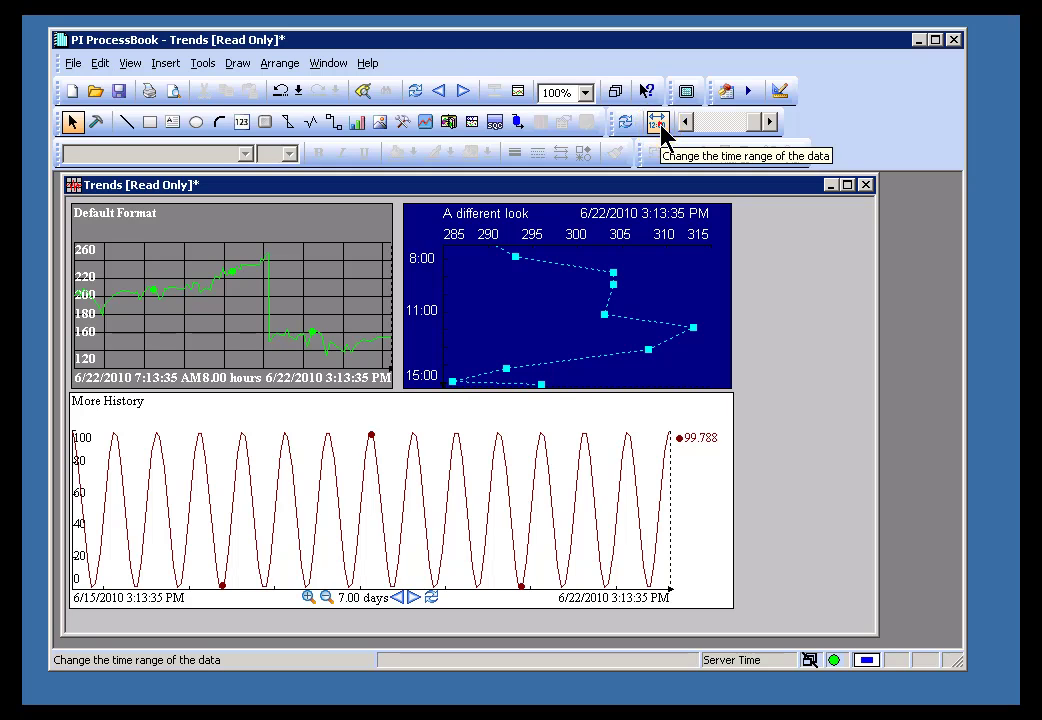
# Step: Set the trends' time range from 8/1/2009 to 8/17/2009
pyautogui.click(658, 123)
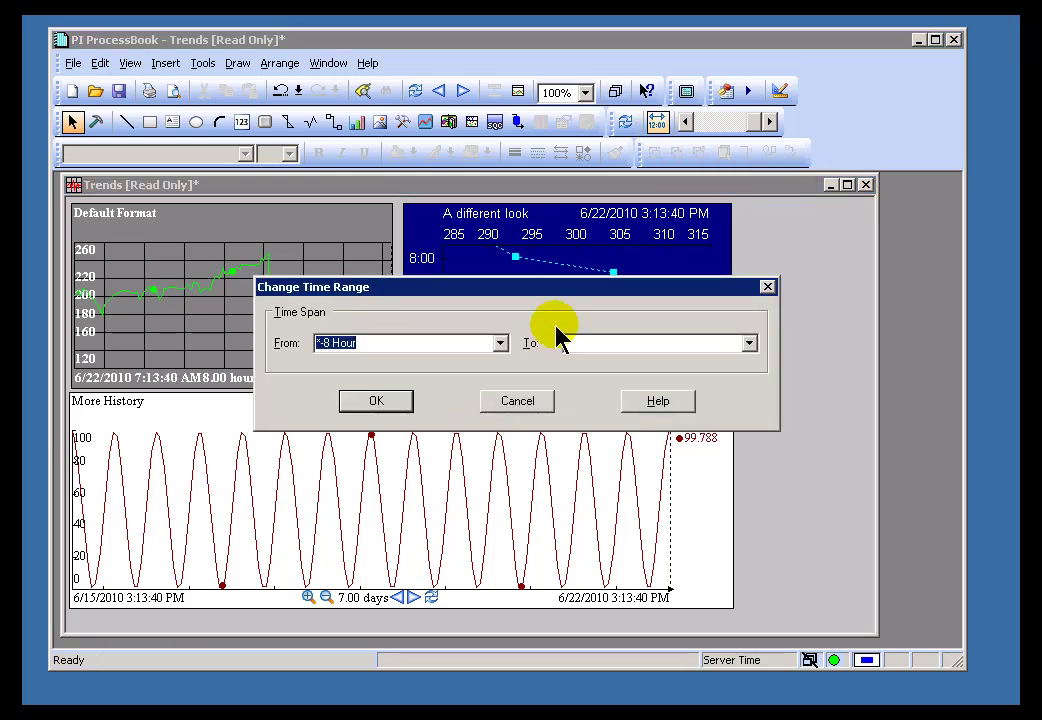
pyautogui.write('8/1/2009')
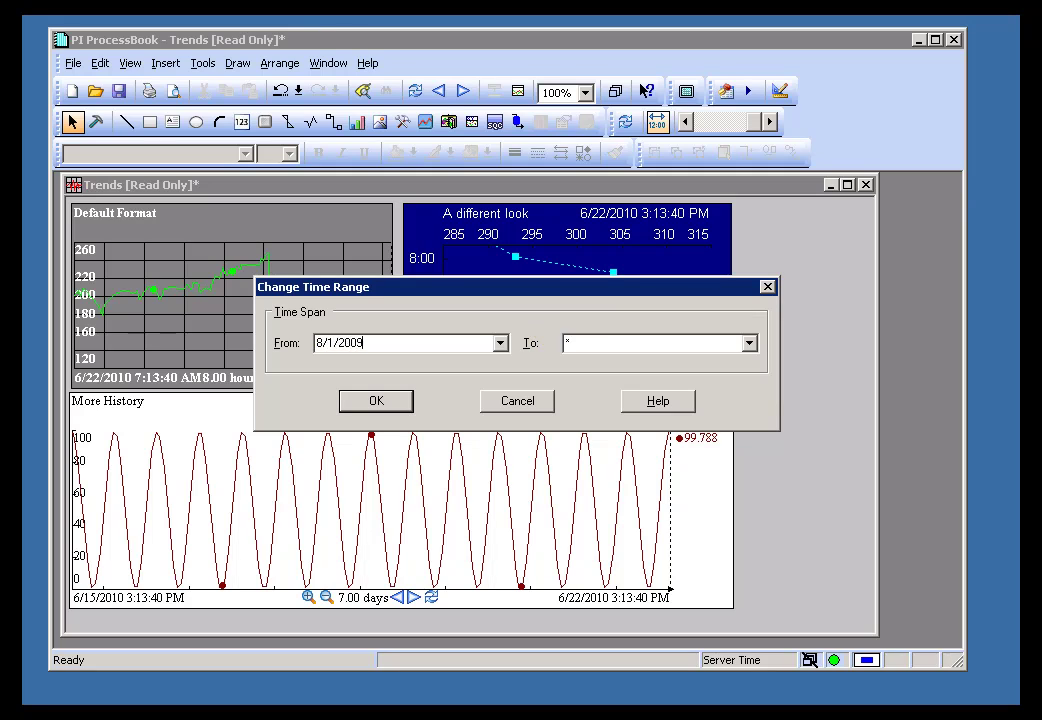
pyautogui.click(563, 338)
pyautogui.write('8/17')
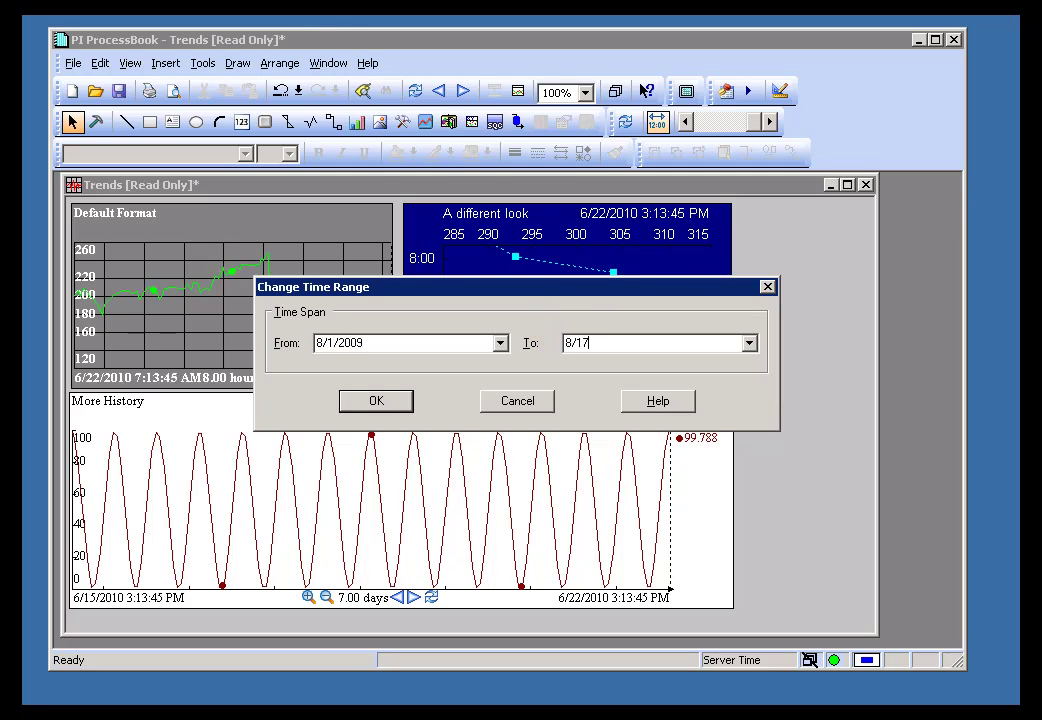
pyautogui.write('/2009')
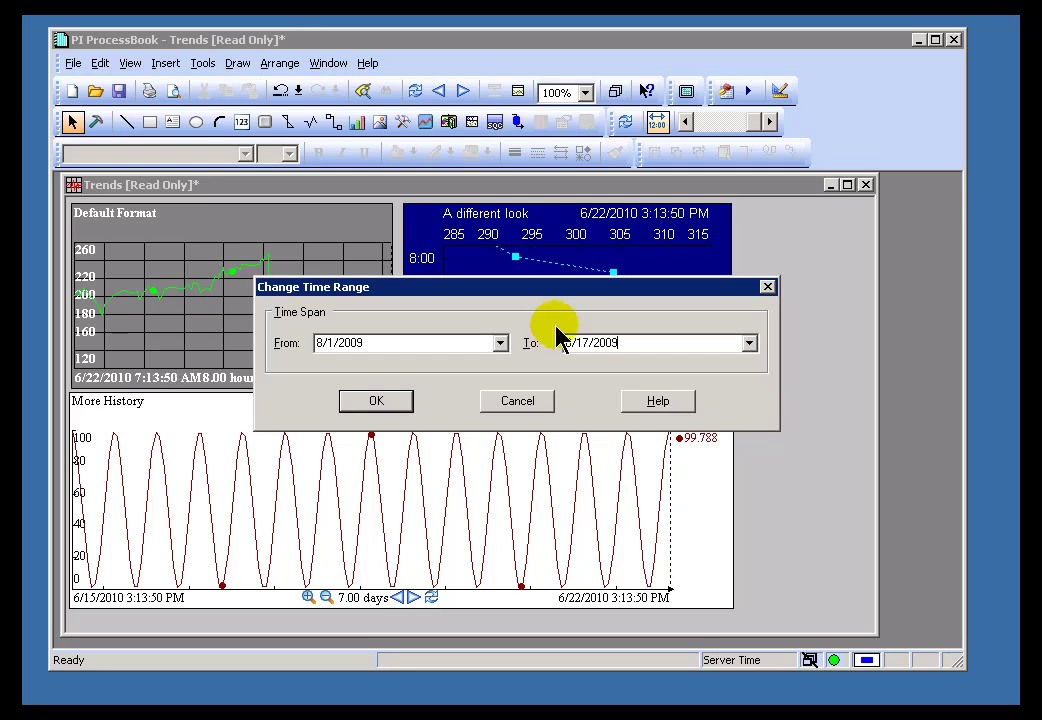
pyautogui.press('Return')
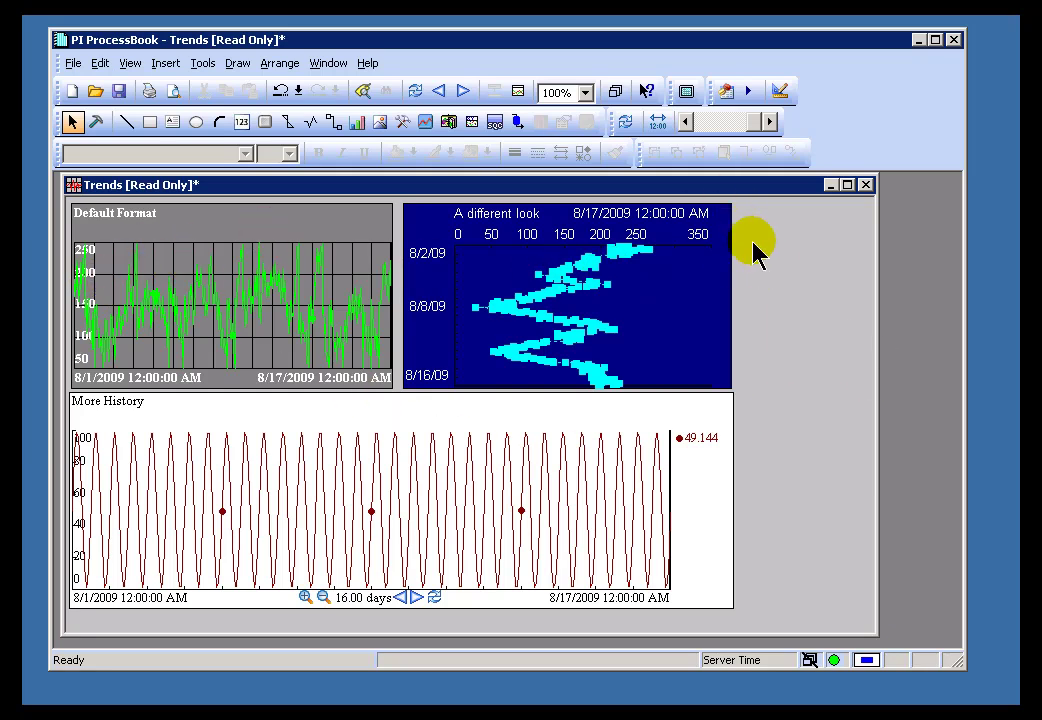
pyautogui.click(131, 63)
pyautogui.click(177, 207)
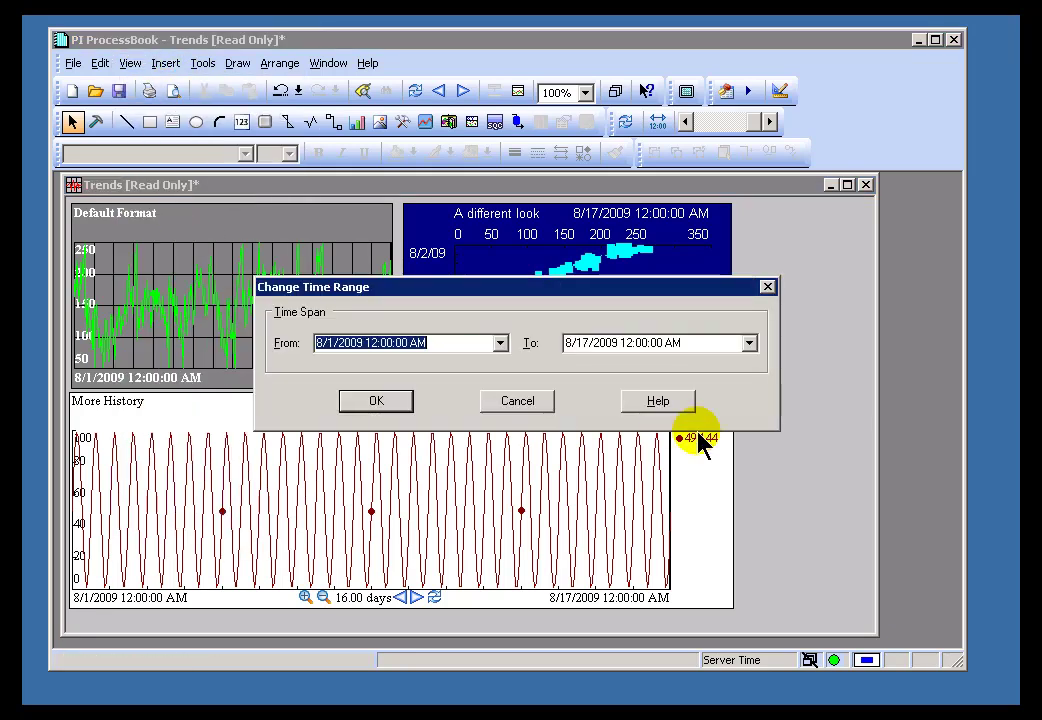
pyautogui.write('1')
pyautogui.write('-aug-2009')
pyautogui.press('BackSpace')
pyautogui.press('BackSpace')
pyautogui.press('BackSpace')
pyautogui.press('BackSpace')
pyautogui.write('09')
pyautogui.press('Tab')
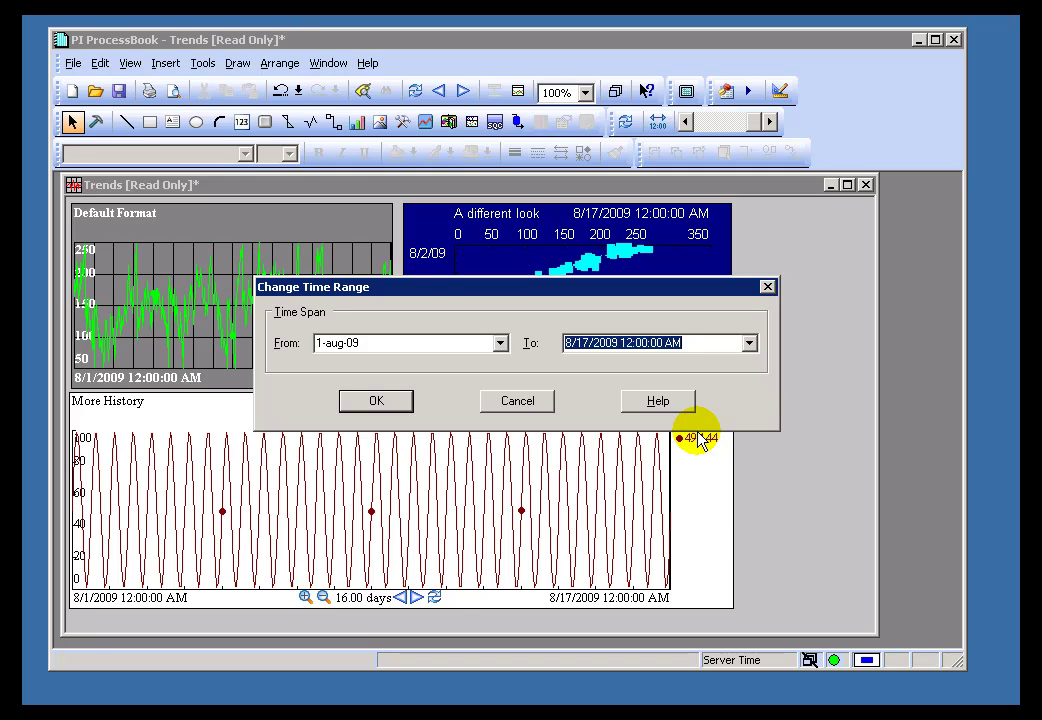
pyautogui.write('17-aug-09')
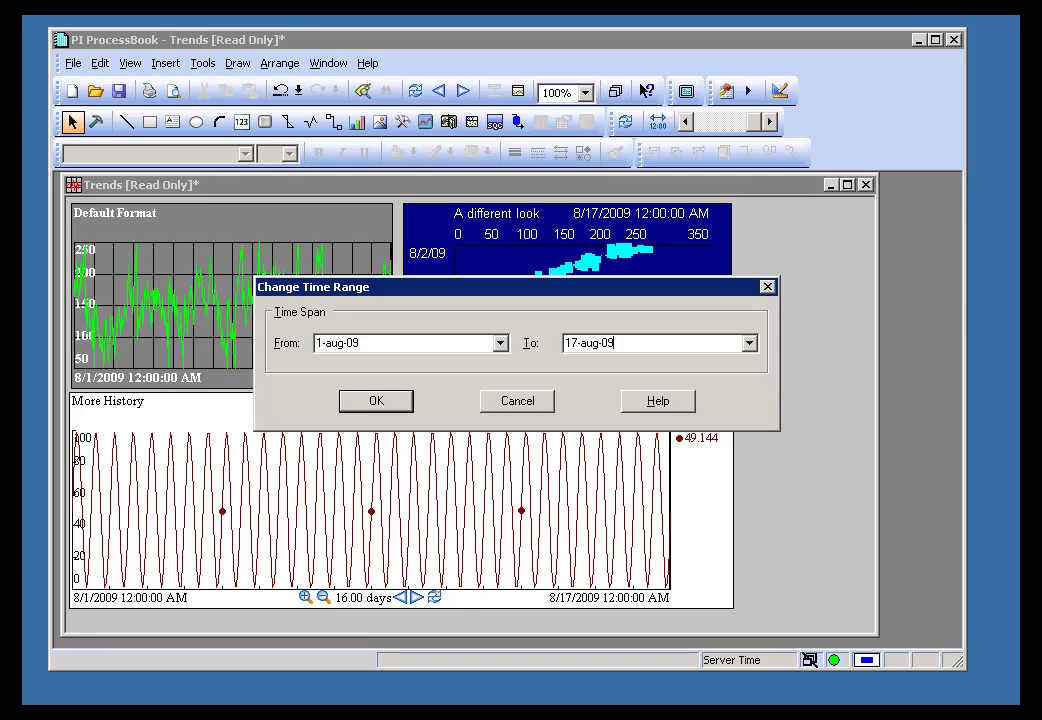
pyautogui.hotkey('shift', 'Tab')
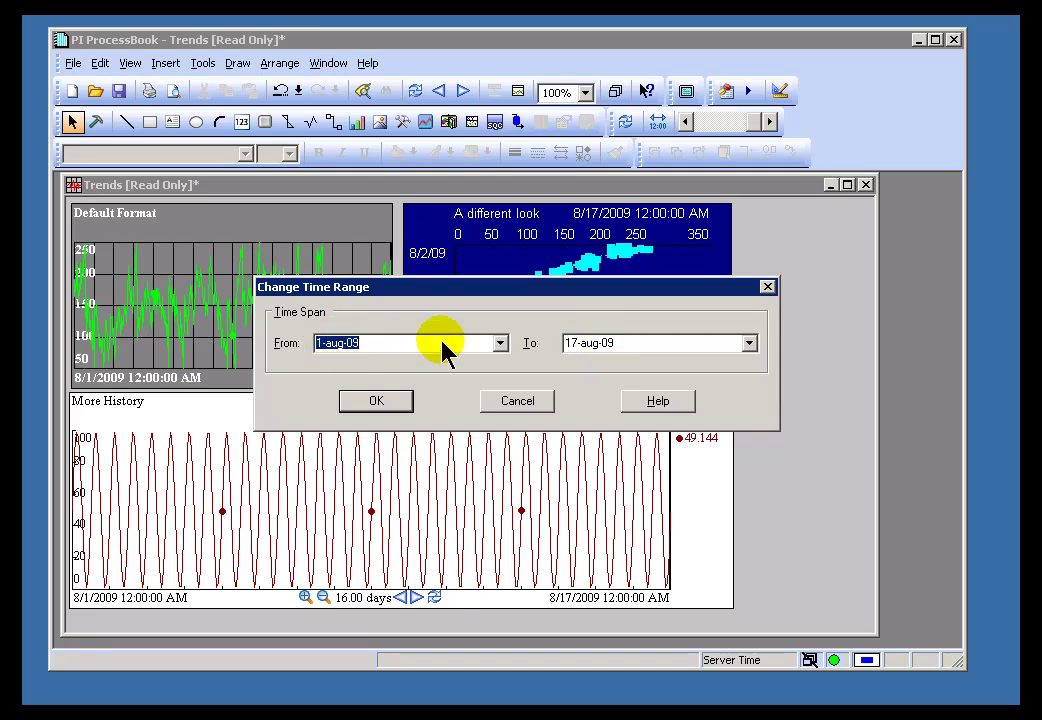
pyautogui.click(391, 343)
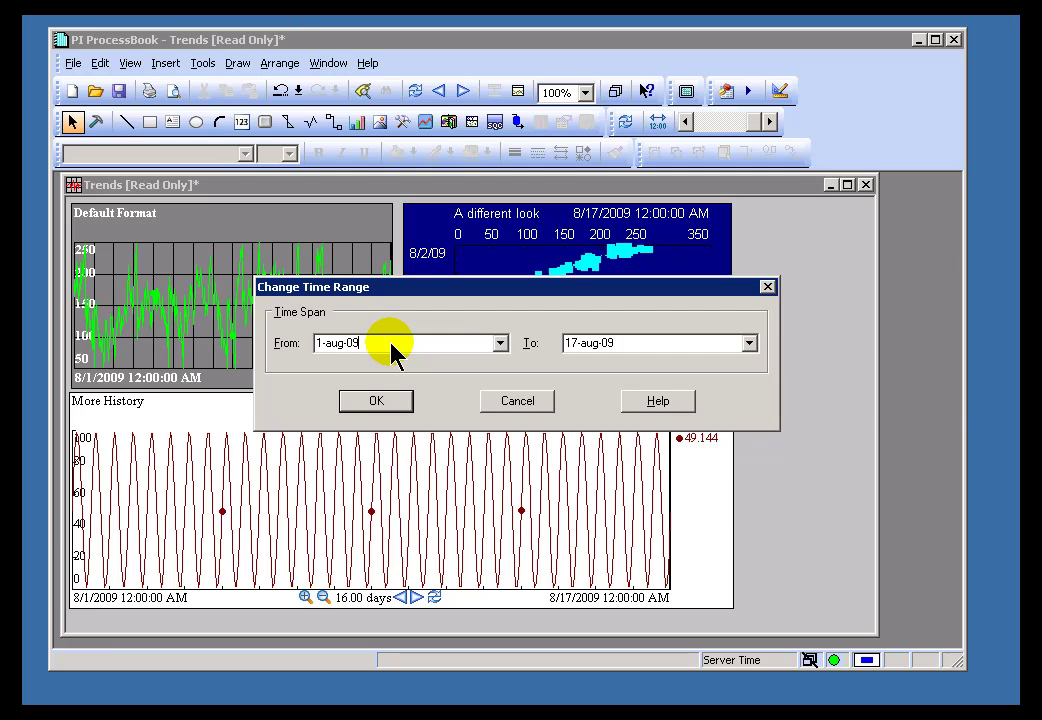
pyautogui.click(376, 402)
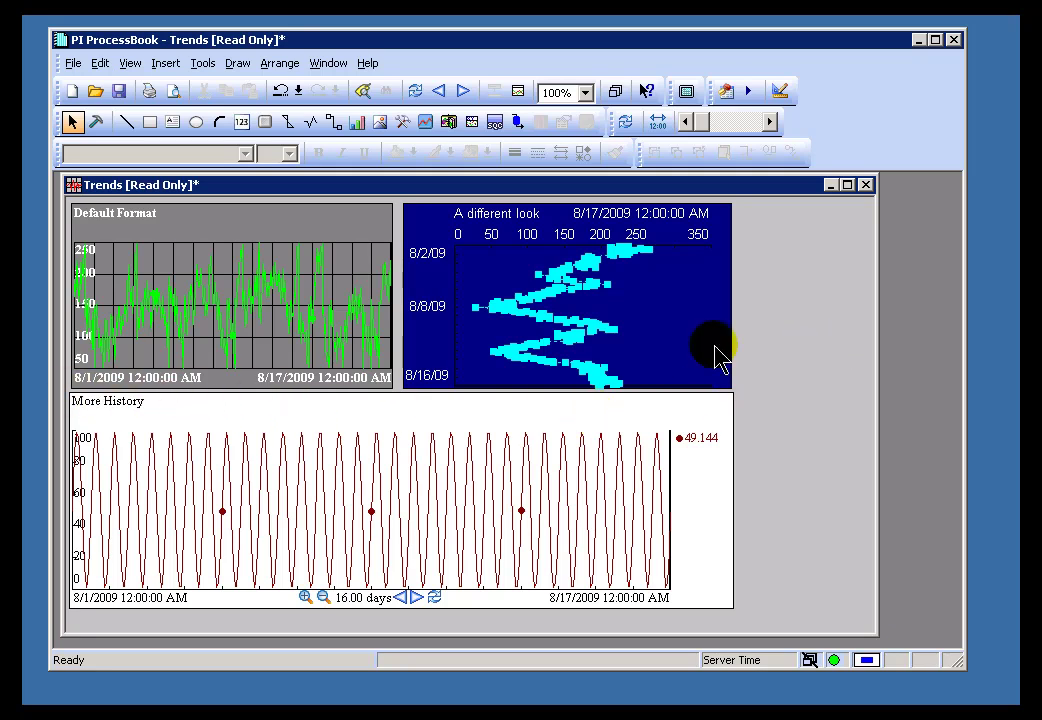
pyautogui.click(779, 306)
# Step: Use View > Time Range to change the trends to 4-aug-09 through 6-aug-09
pyautogui.click(130, 63)
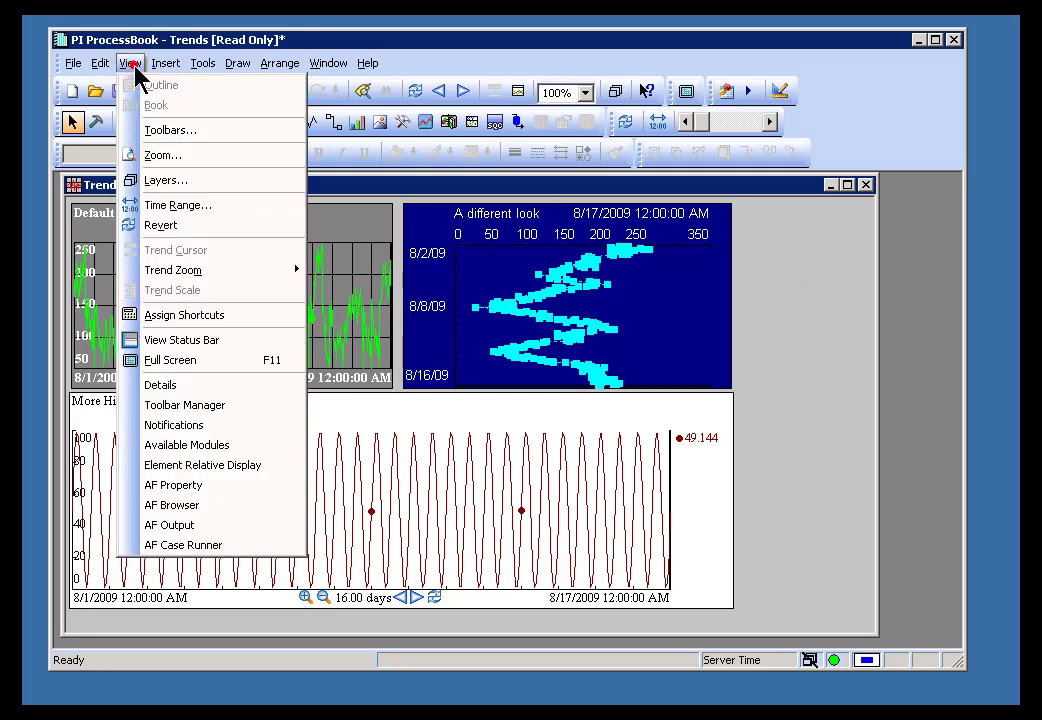
pyautogui.click(175, 206)
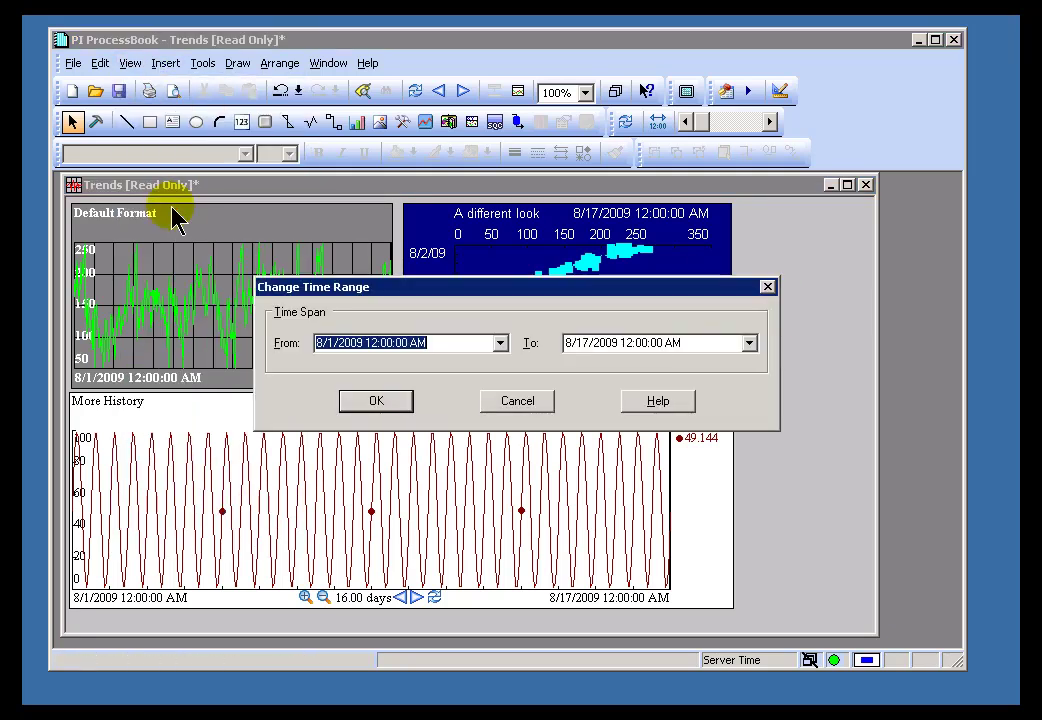
pyautogui.write('4-aug-09')
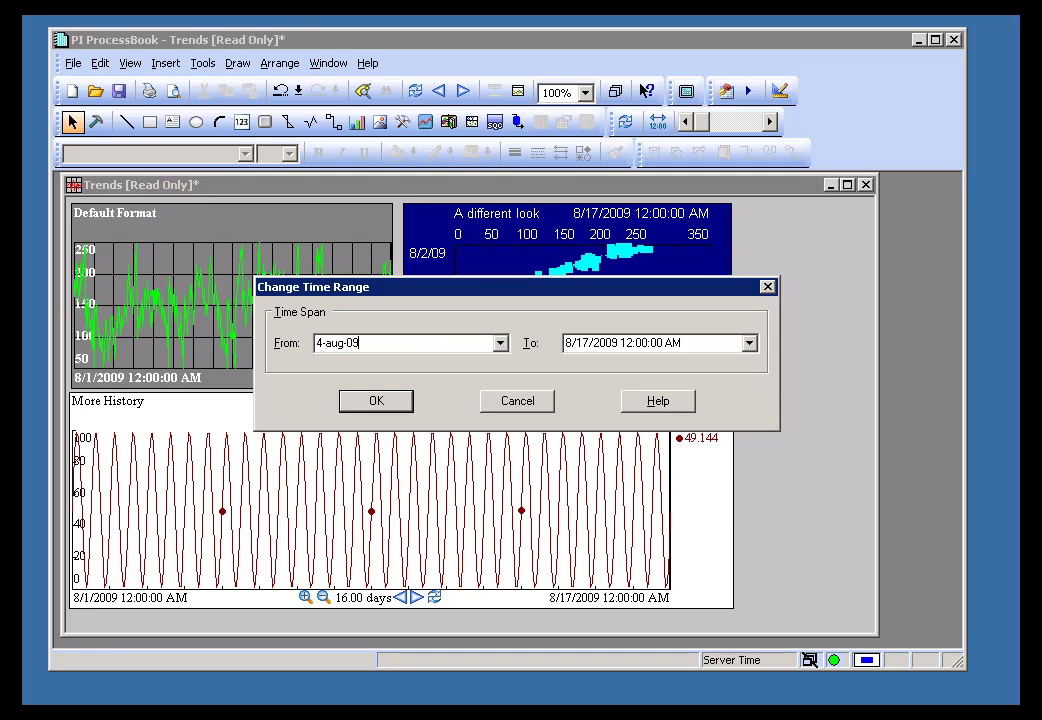
pyautogui.press('Tab')
pyautogui.write('6-aug-')
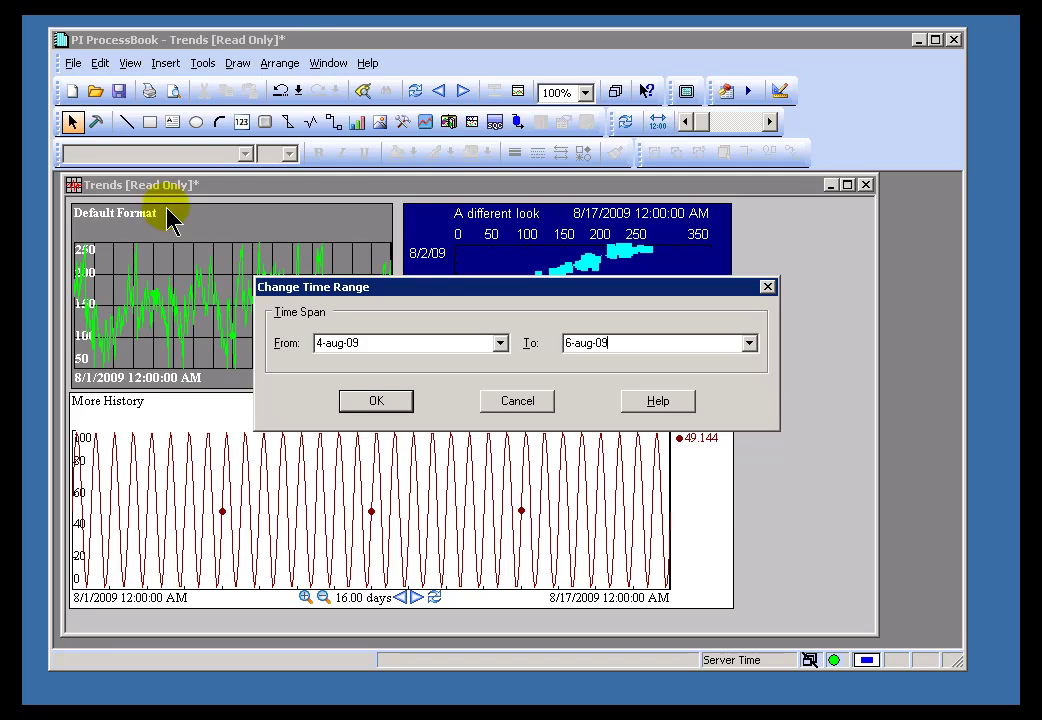
pyautogui.click(378, 401)
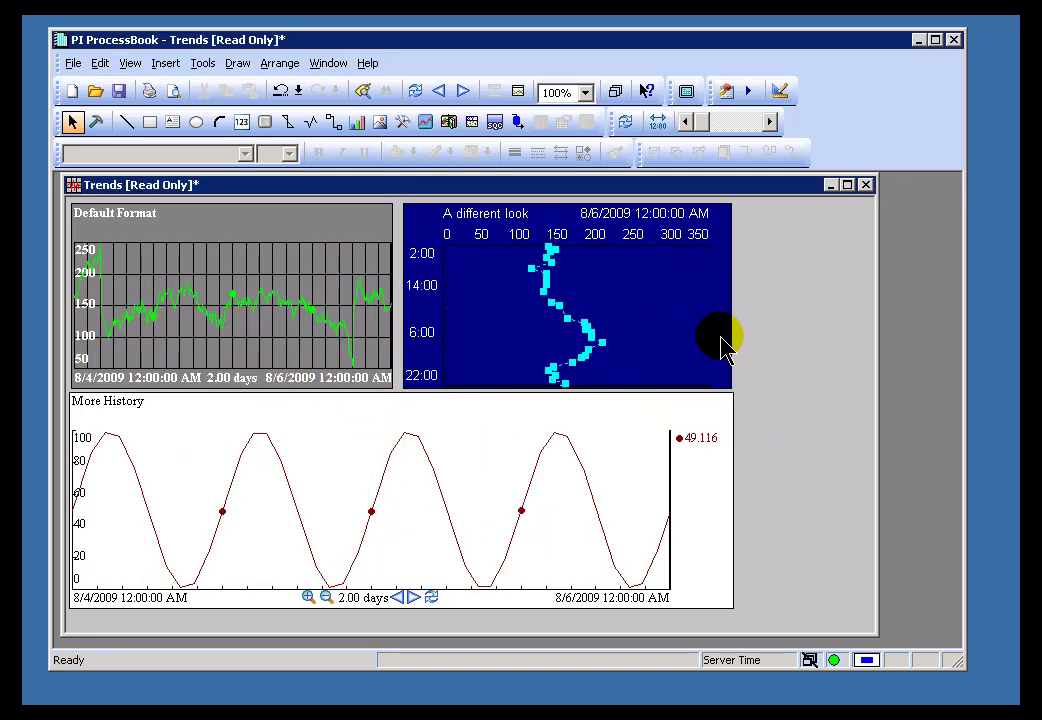
# Step: Narrow the time range to 6-aug-09 7:00 through 6-aug-09 15:00
pyautogui.click(125, 65)
pyautogui.click(181, 205)
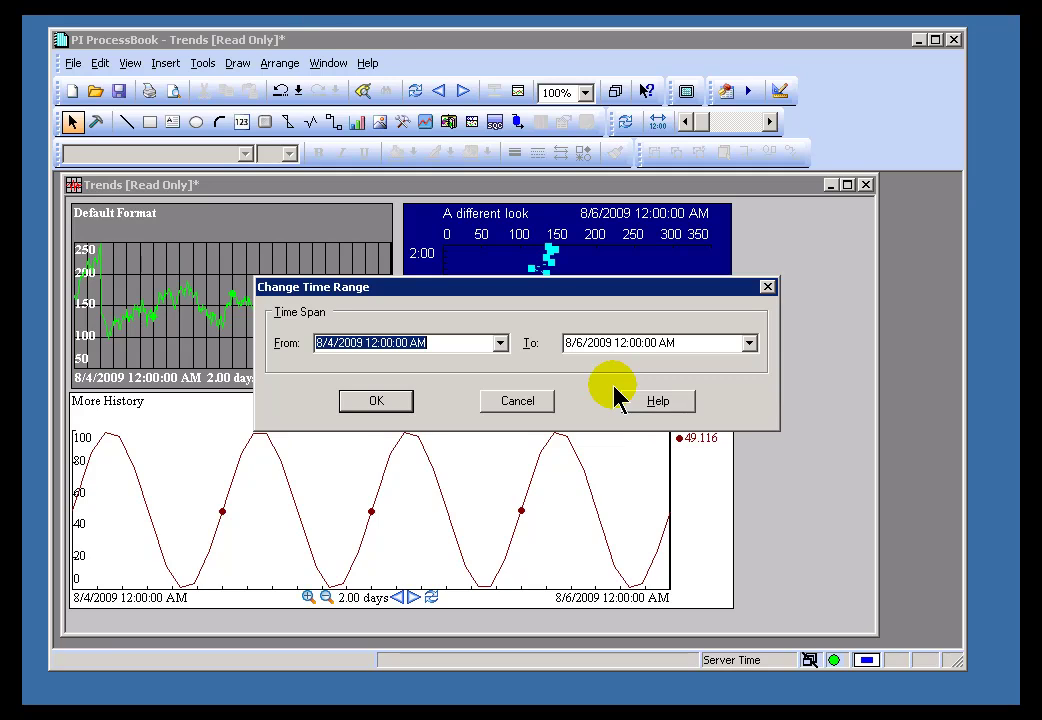
pyautogui.write('6-aug-09 7')
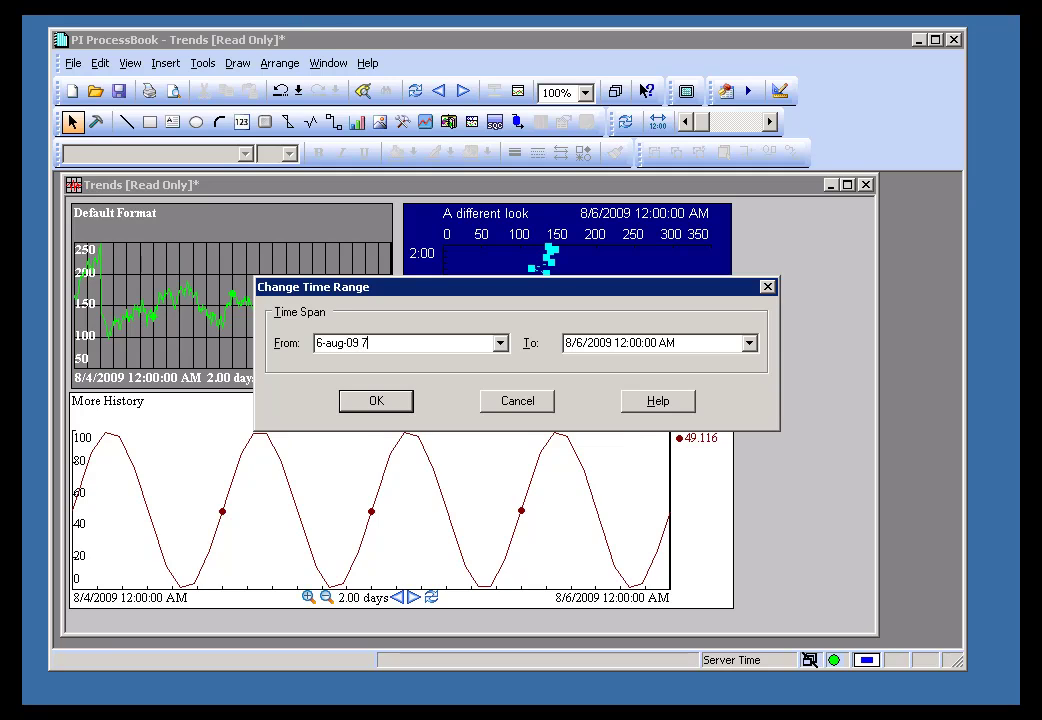
pyautogui.press('Tab')
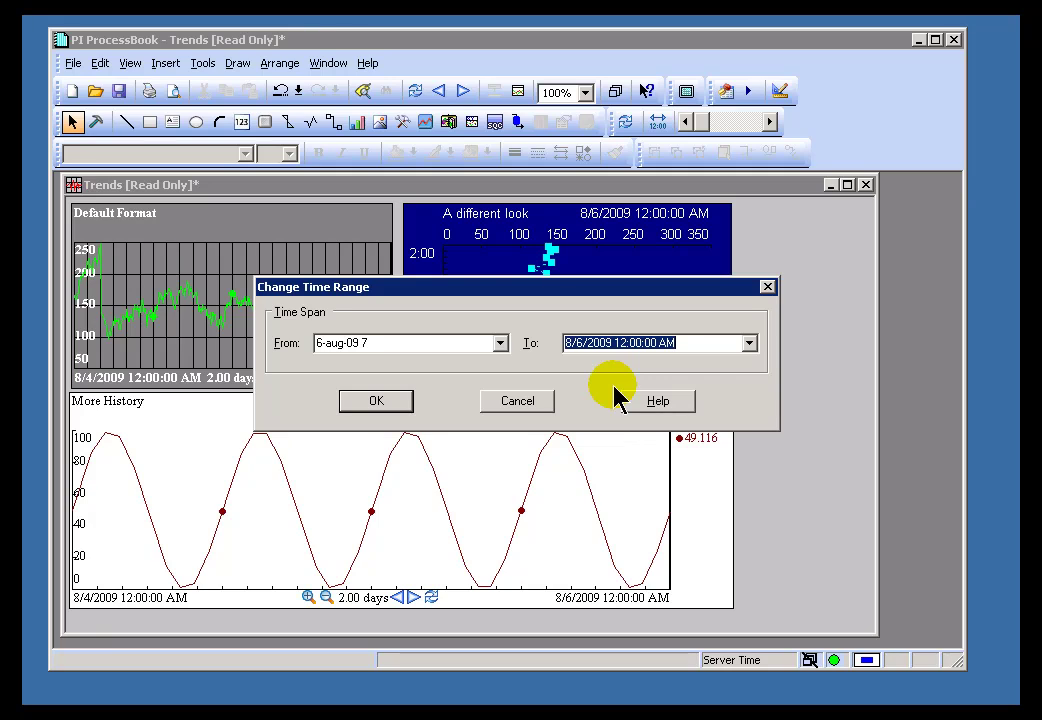
pyautogui.write('6-aug-09 15')
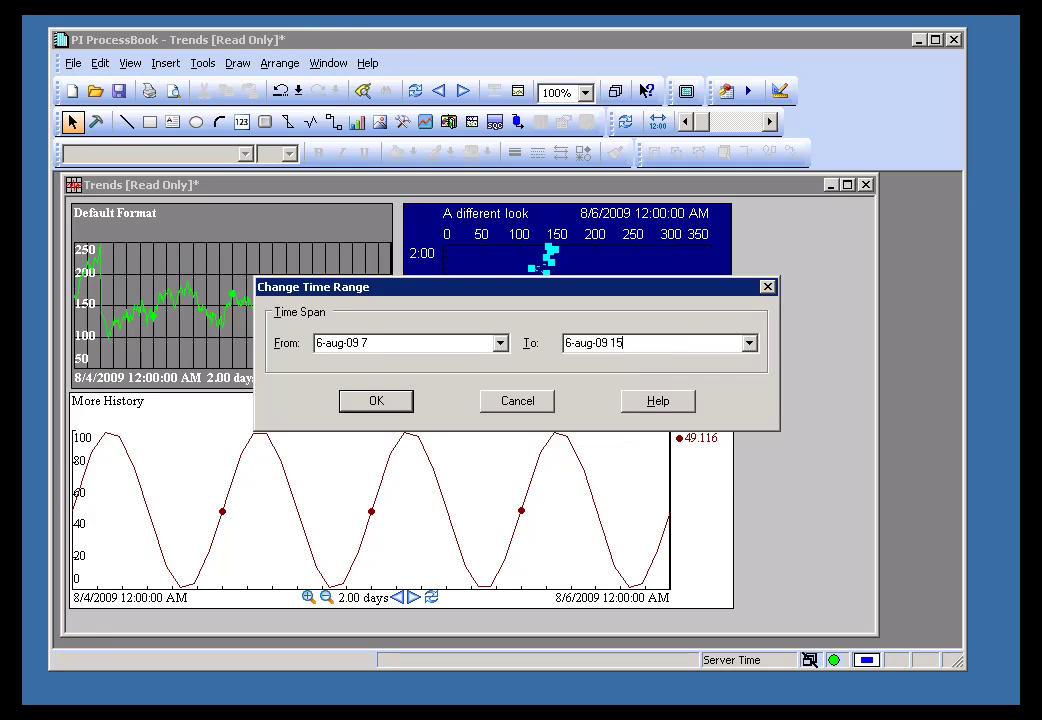
pyautogui.click(360, 402)
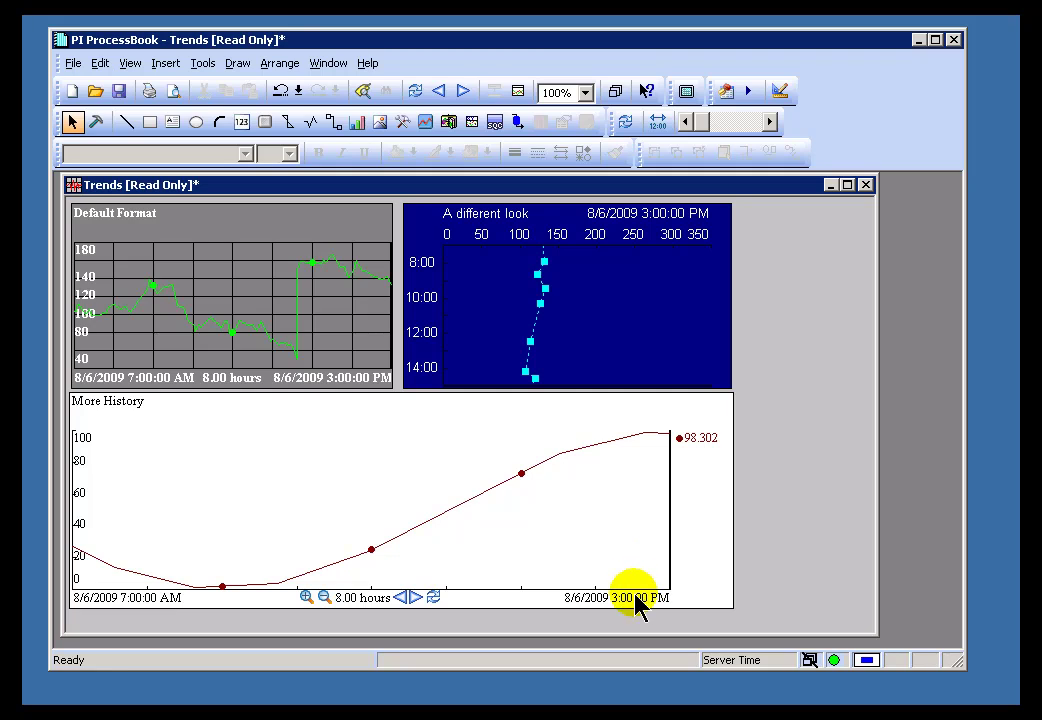
# Step: Enter a time range of 7:00 to 15:00 for today and apply it
pyautogui.click(132, 65)
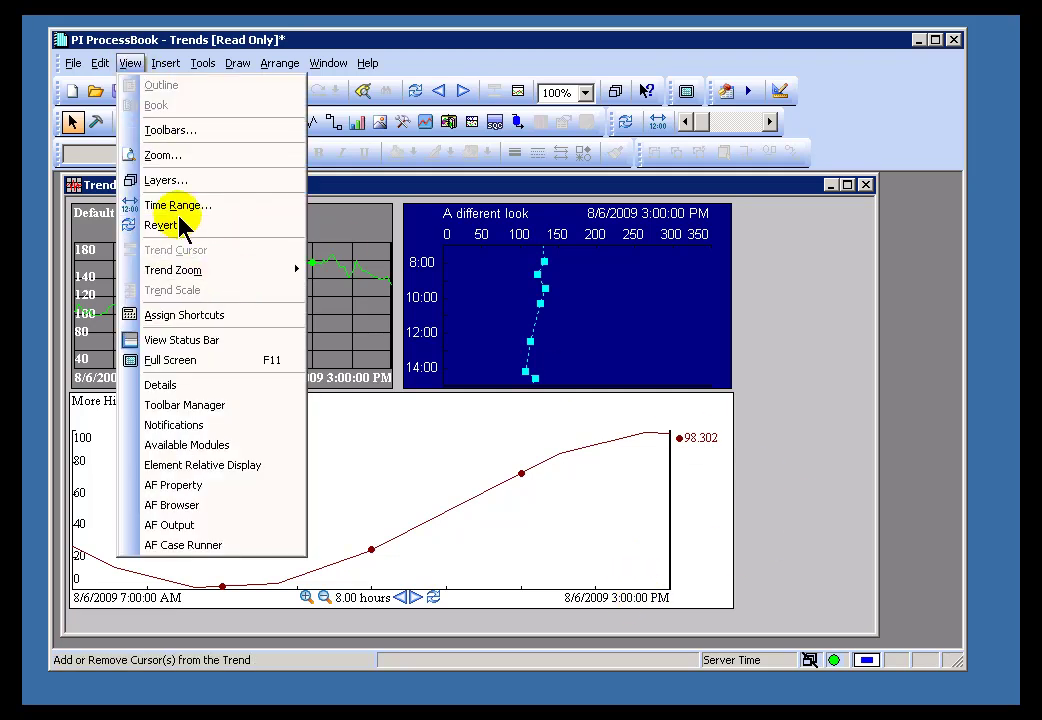
pyautogui.click(181, 207)
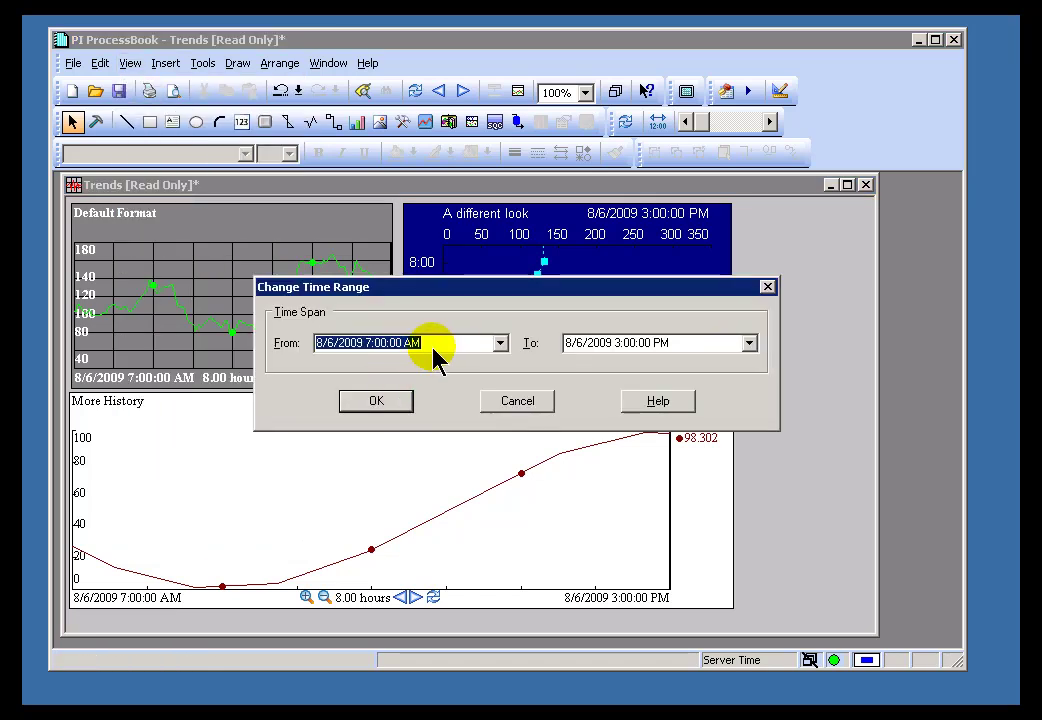
pyautogui.write('7')
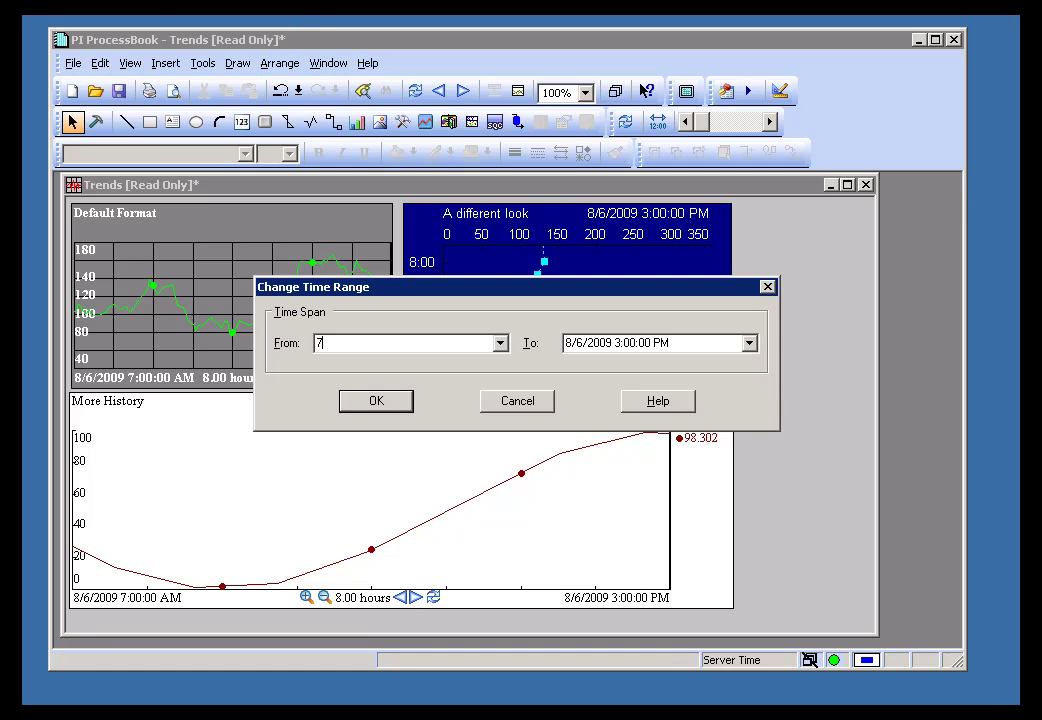
pyautogui.write(':00')
pyautogui.press('Tab')
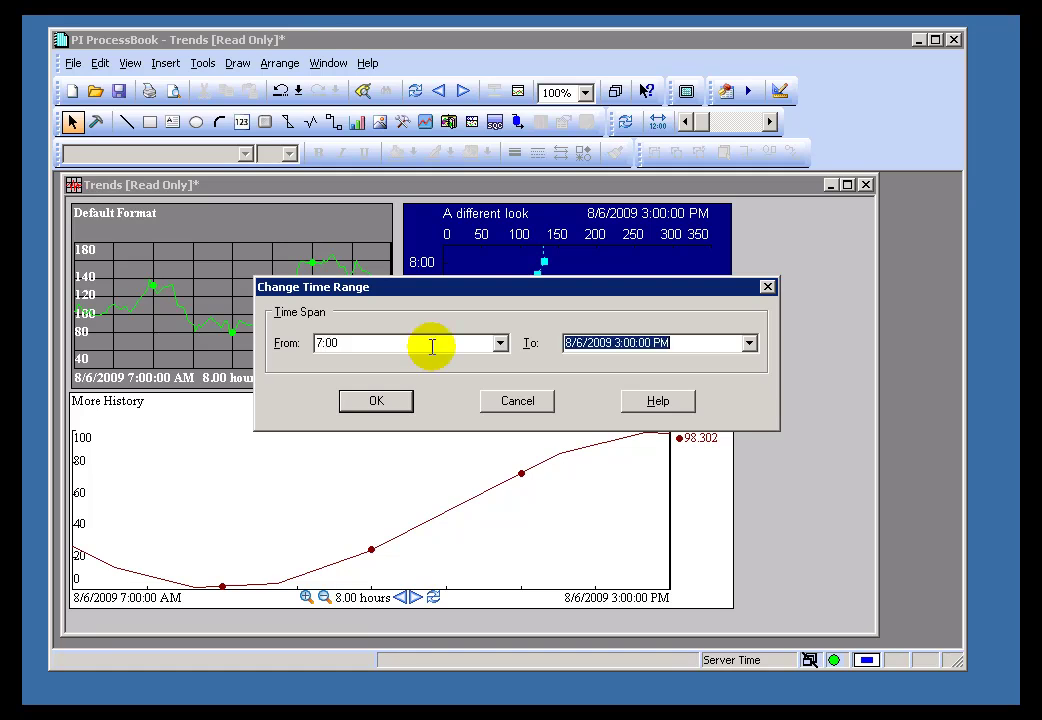
pyautogui.write('15:00')
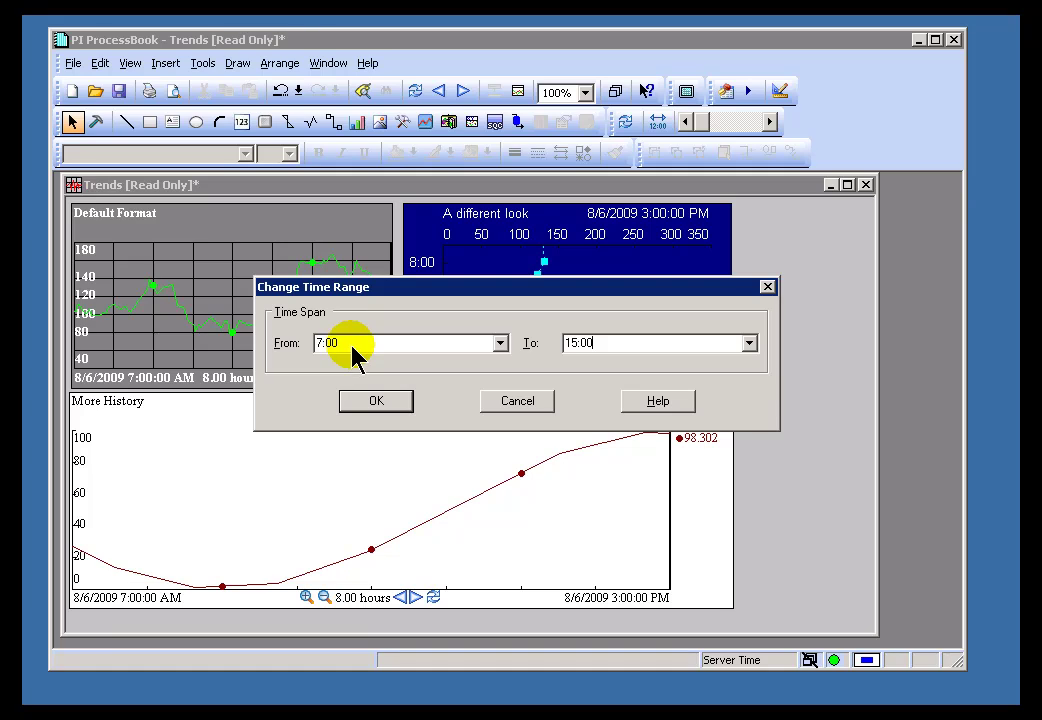
pyautogui.click(376, 402)
pyautogui.click(376, 402)
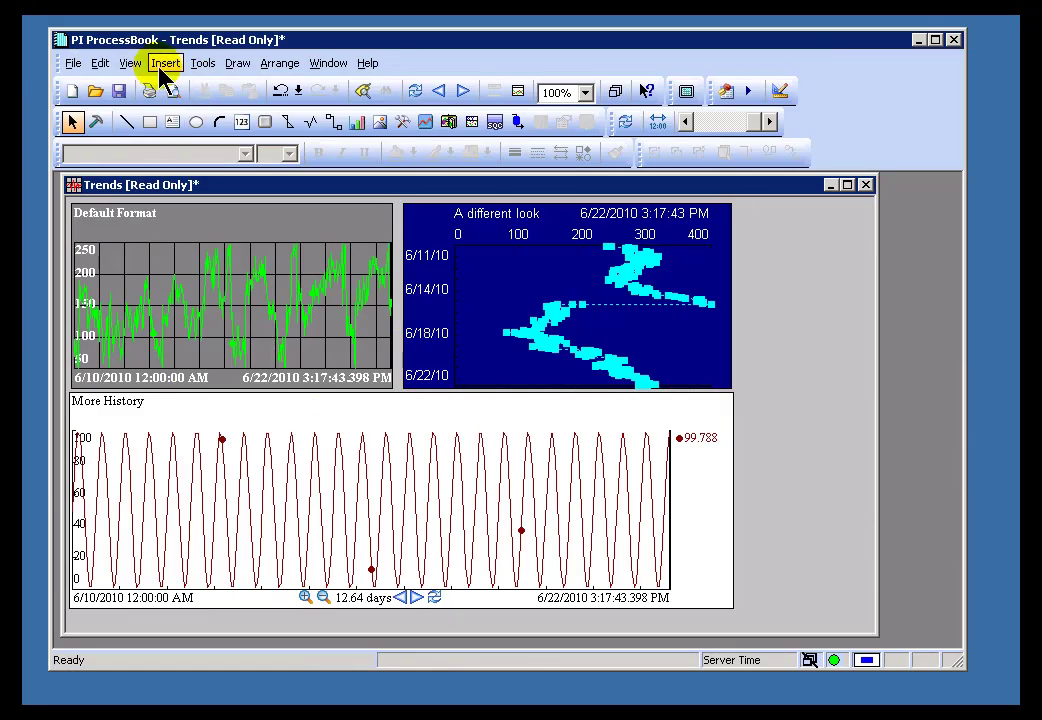
# Step: Set the time range to y (yesterday) through t (today)
pyautogui.click(130, 63)
pyautogui.click(193, 202)
pyautogui.write('y')
pyautogui.press('Tab')
pyautogui.write('t')
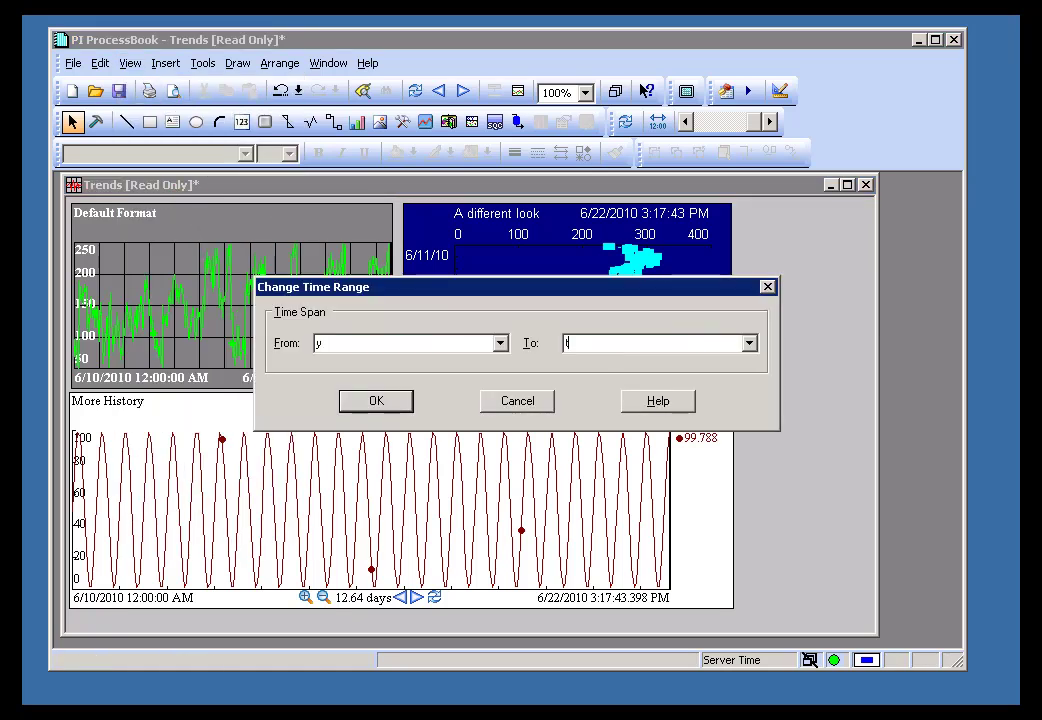
pyautogui.click(378, 404)
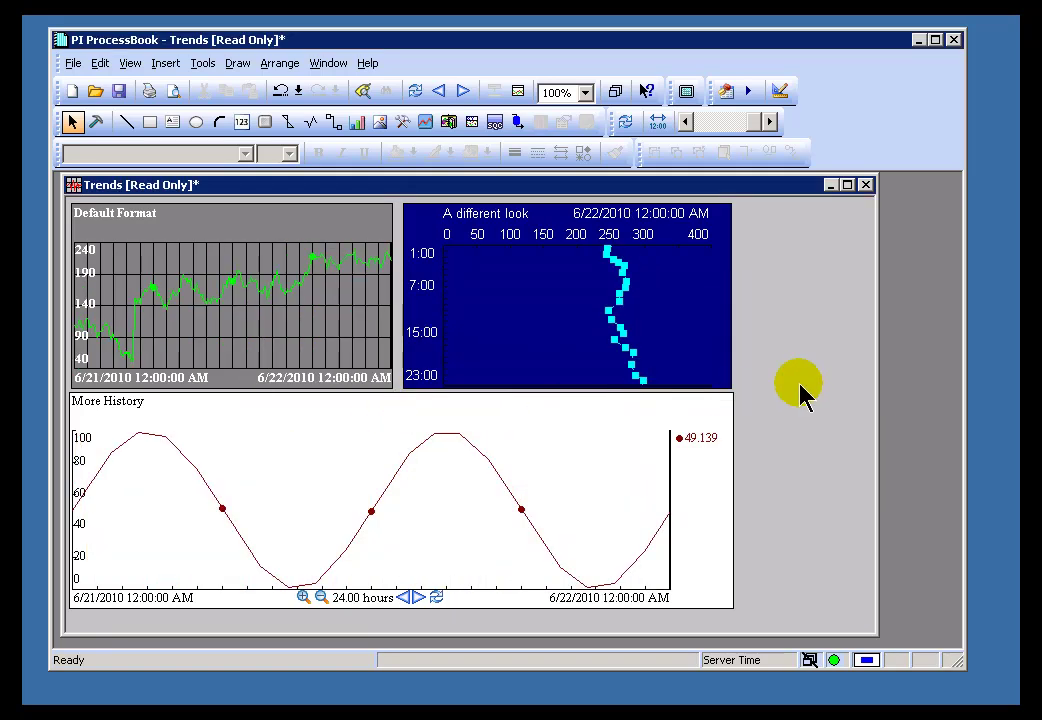
# Step: Set the time range from Monday ('mo') to now ('*')
pyautogui.click(125, 63)
pyautogui.click(190, 205)
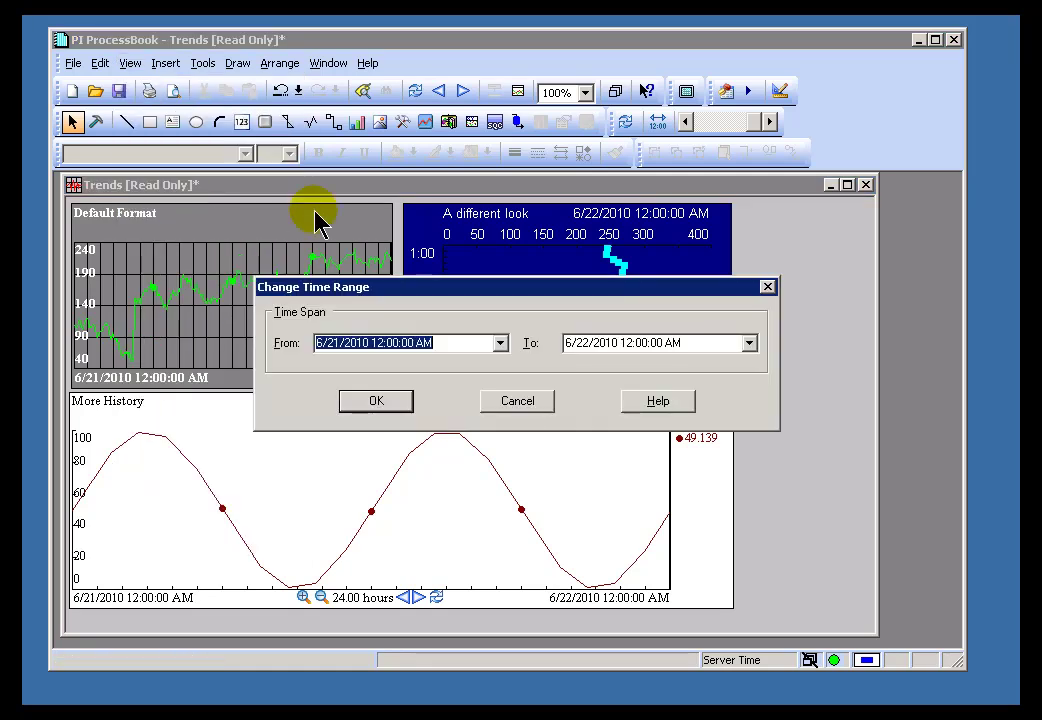
pyautogui.write('monday')
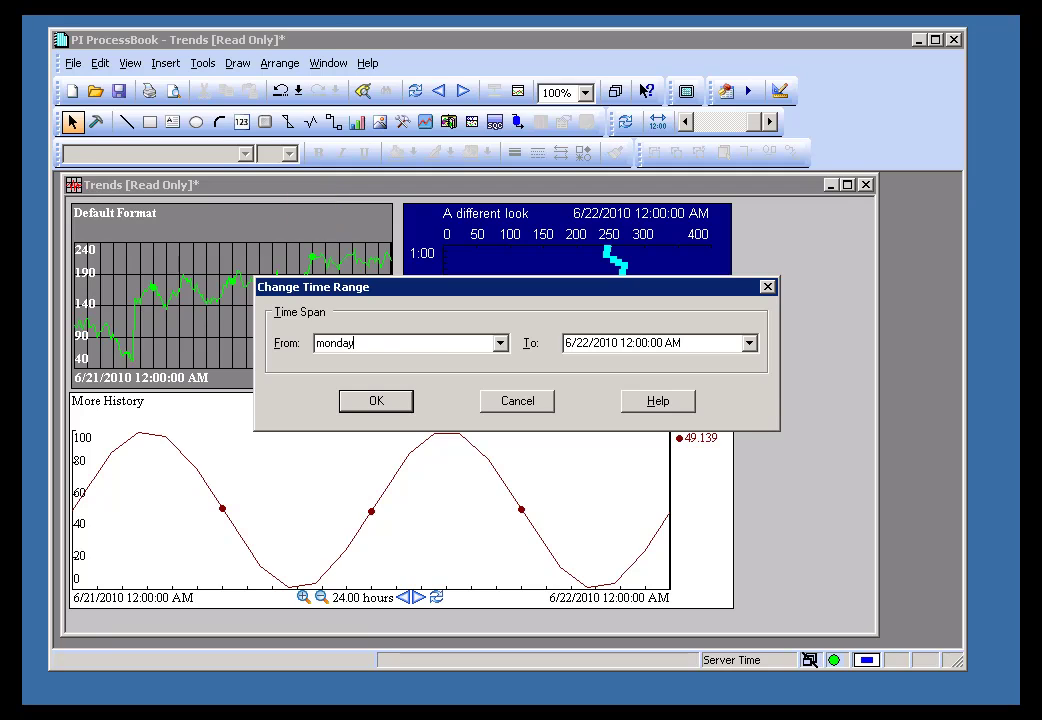
pyautogui.press('Tab')
pyautogui.write('*')
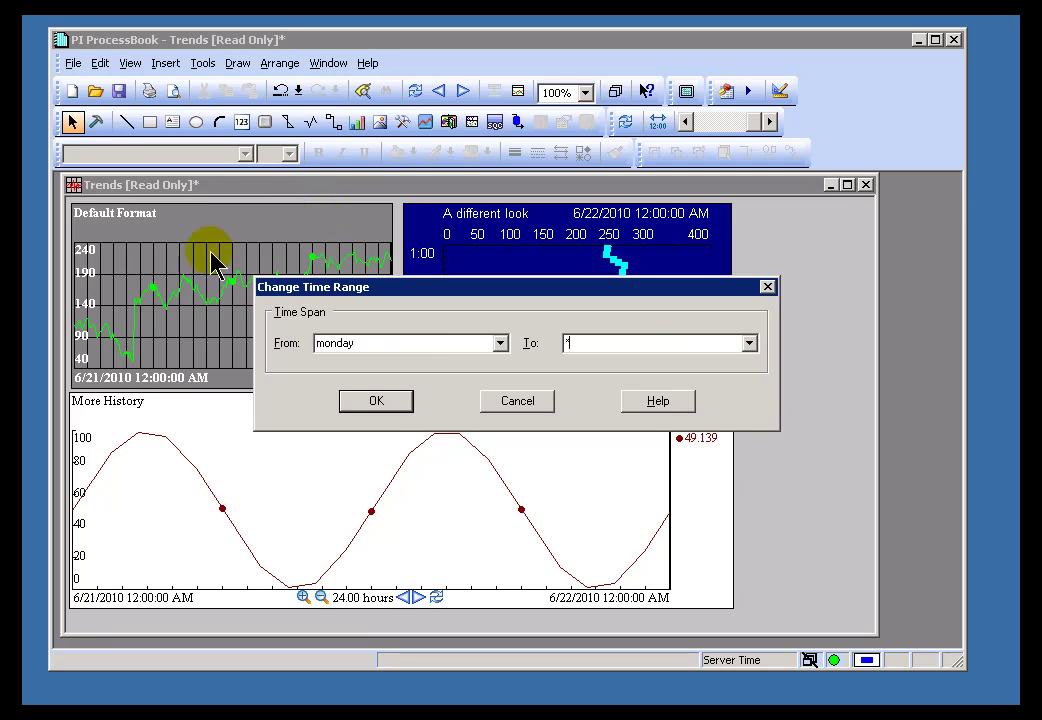
pyautogui.click(386, 400)
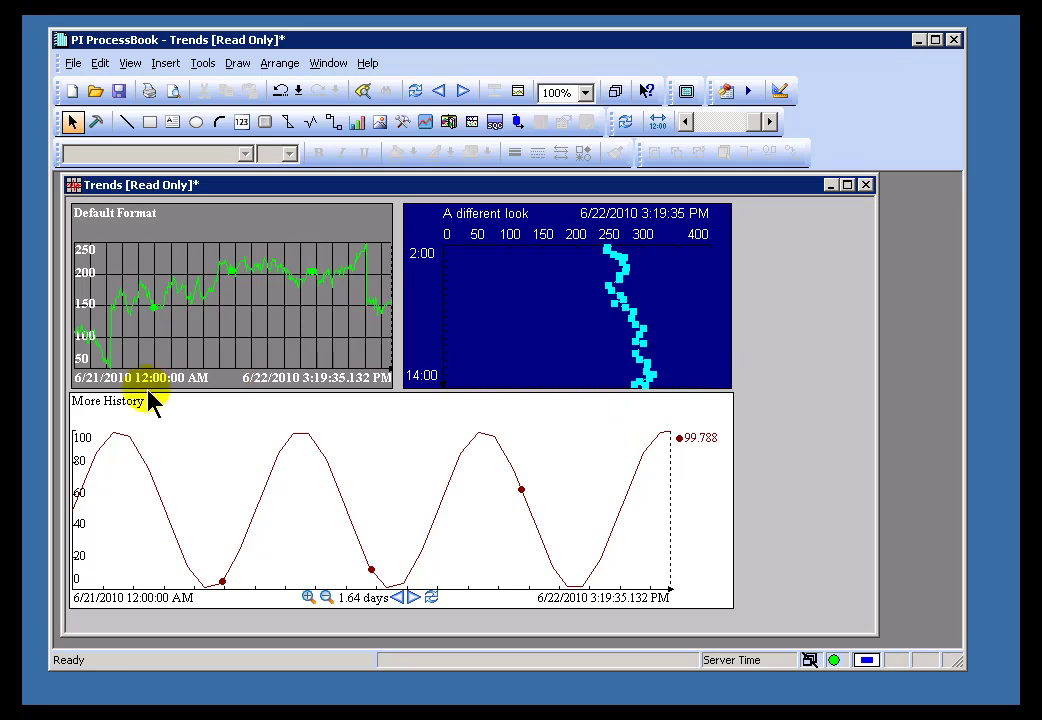